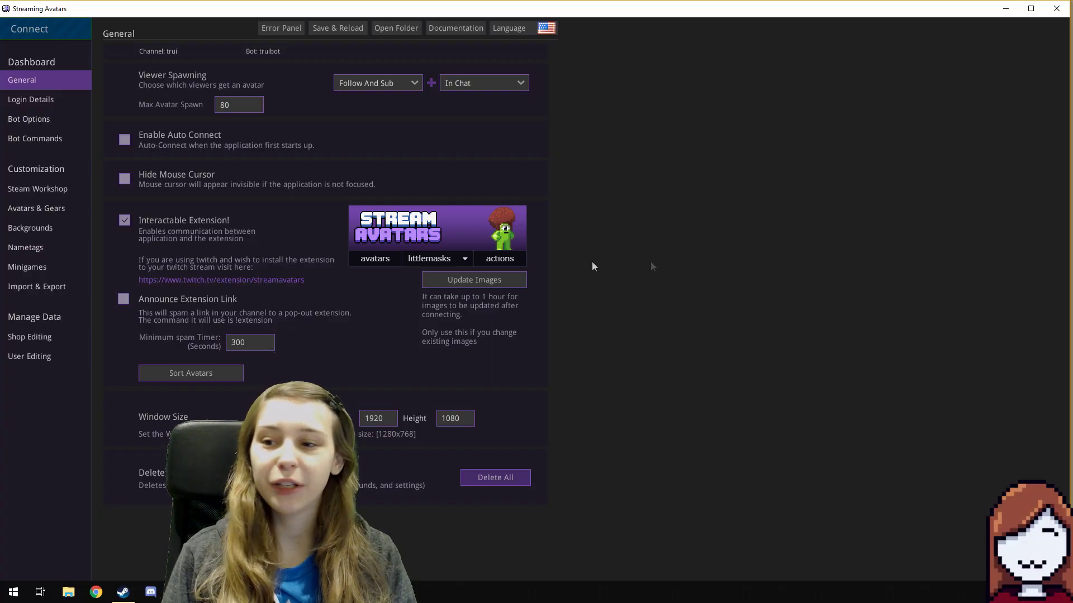
# - Create a palette named red for the hanzo avatar in the Palette Editor and set the preview zoom to 2
pyautogui.click(46, 211)
pyautogui.click(228, 59)
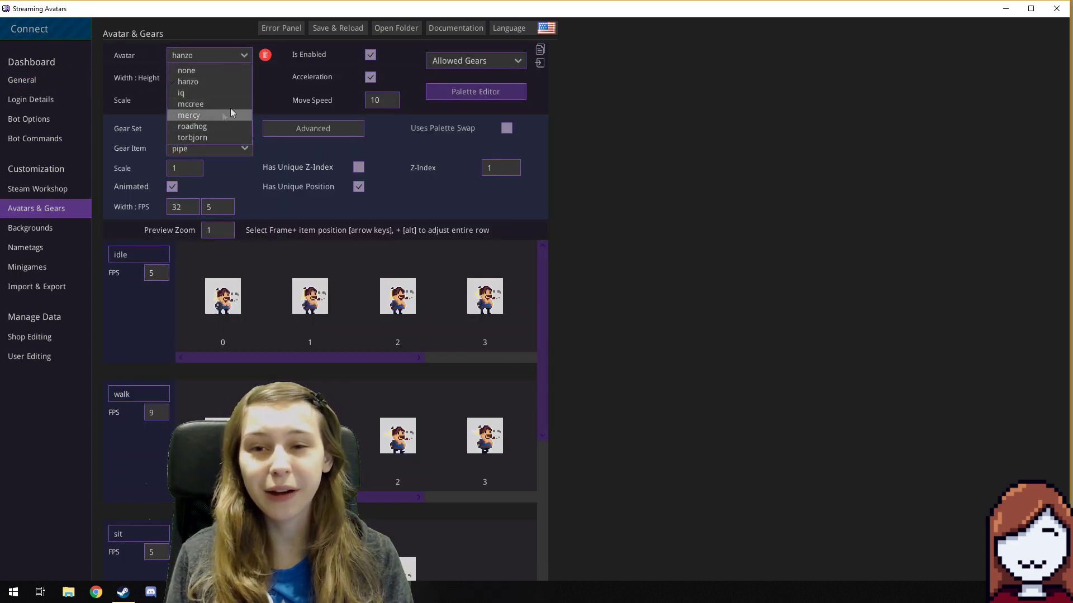
pyautogui.click(624, 121)
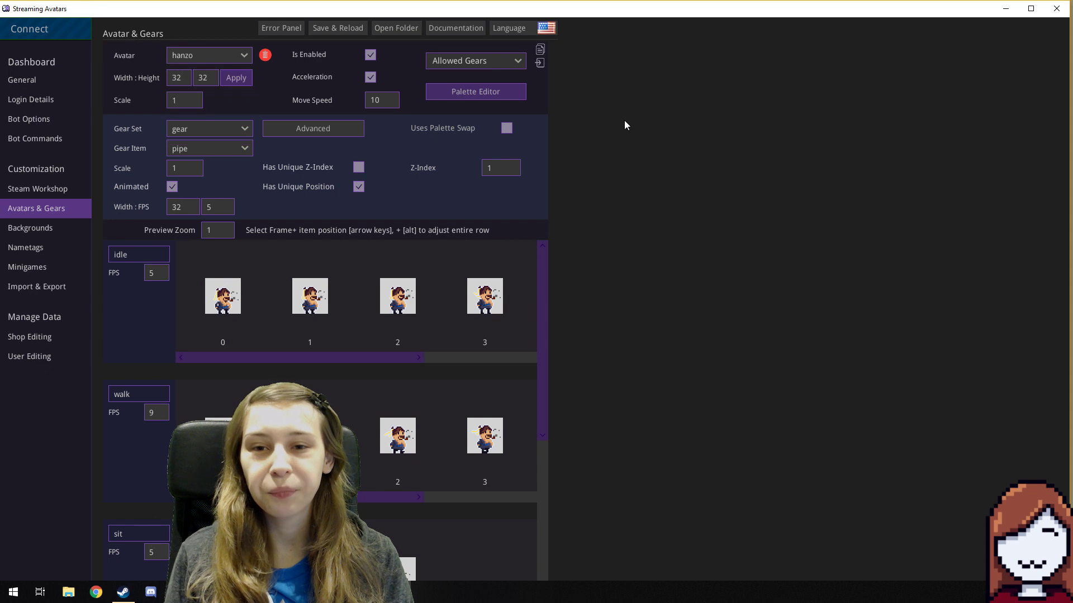
pyautogui.click(461, 91)
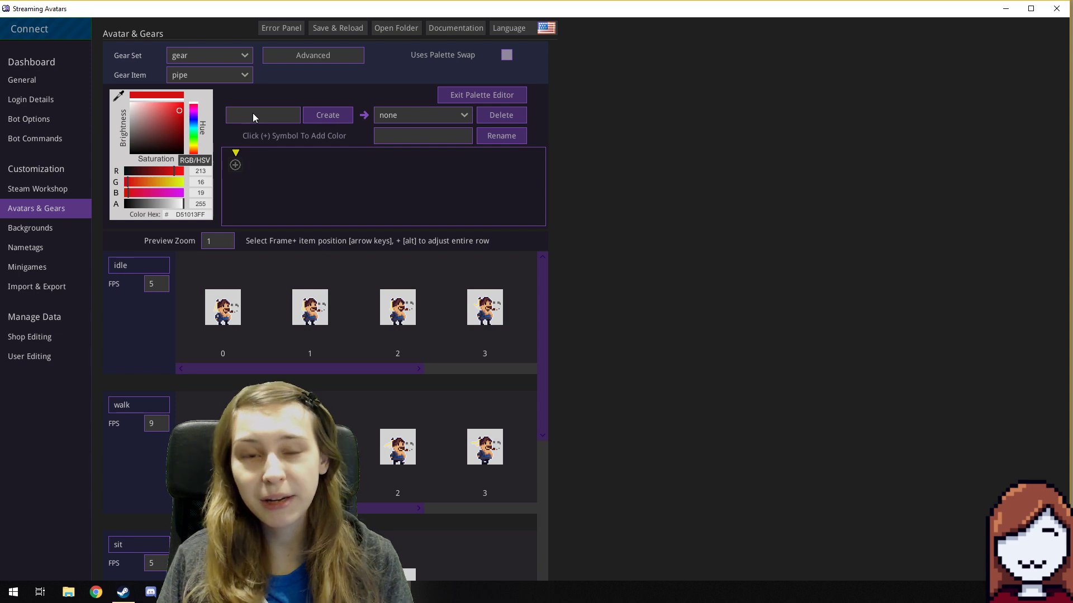
pyautogui.write('red')
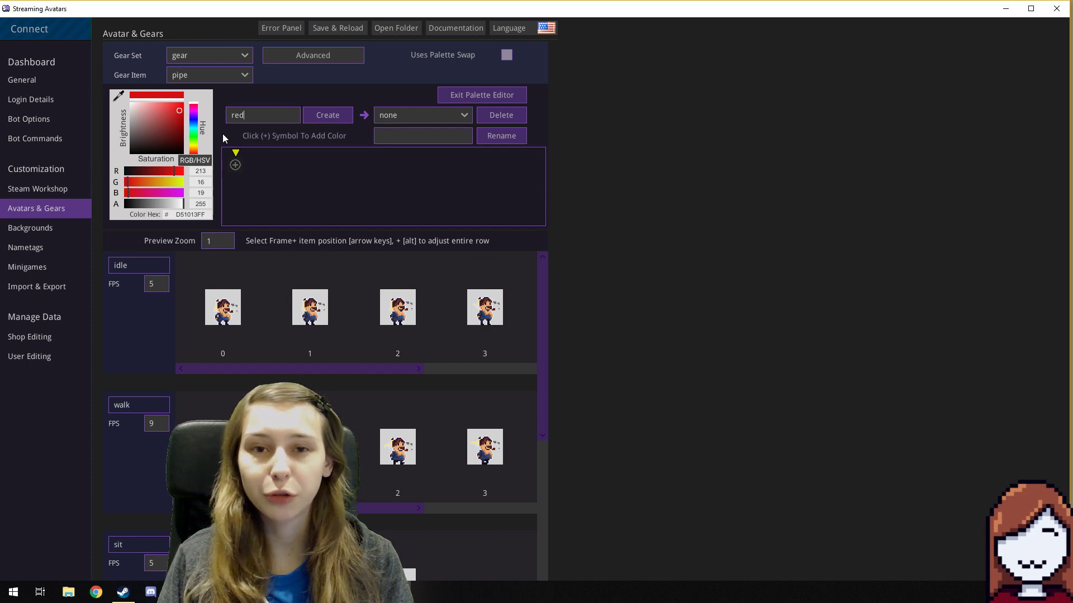
pyautogui.click(319, 117)
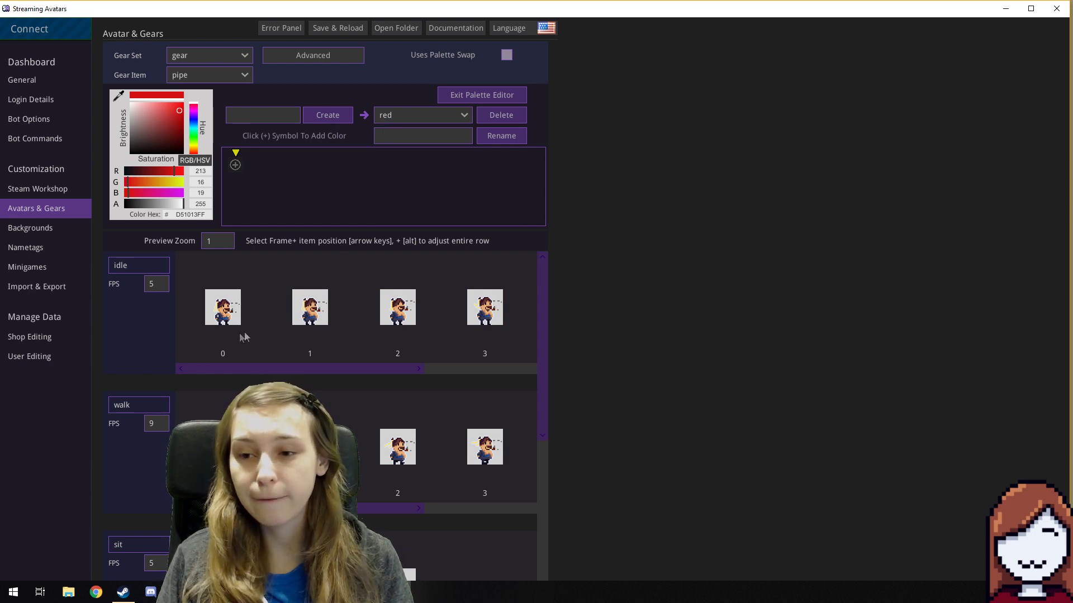
pyautogui.doubleClick(216, 241)
pyautogui.write('2')
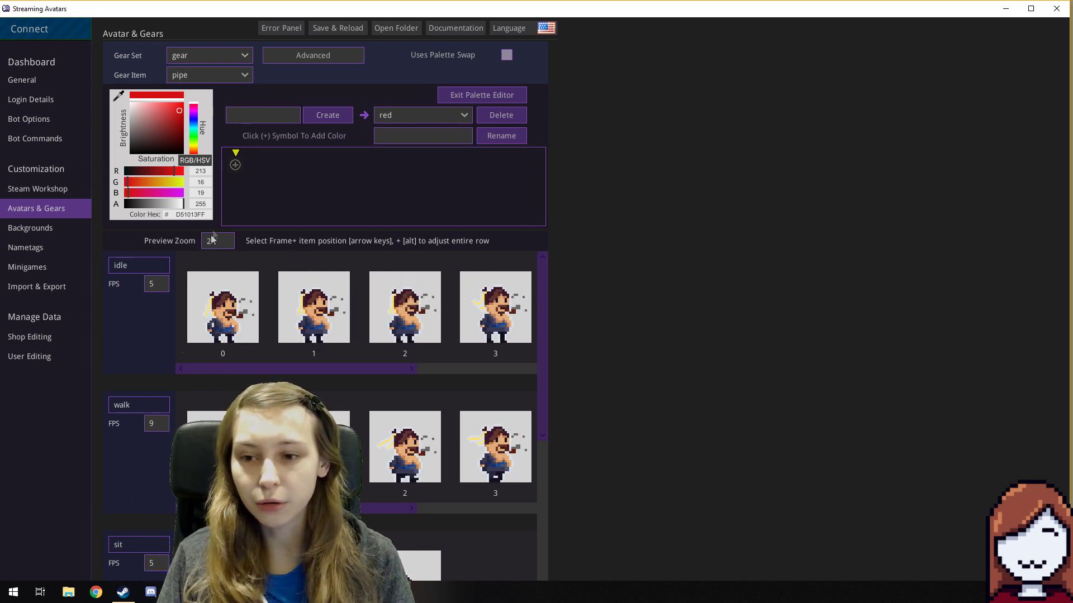
# - Add a first color swap from the clothing's slate color 393A56, sampled in idle frame 0, to red D81014
pyautogui.click(235, 165)
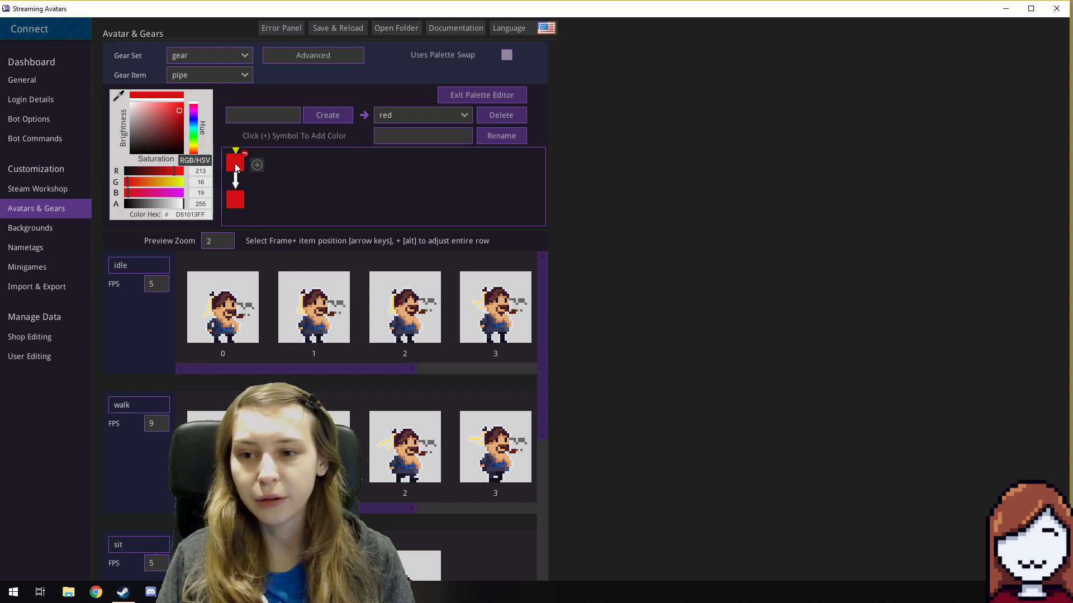
pyautogui.click(119, 93)
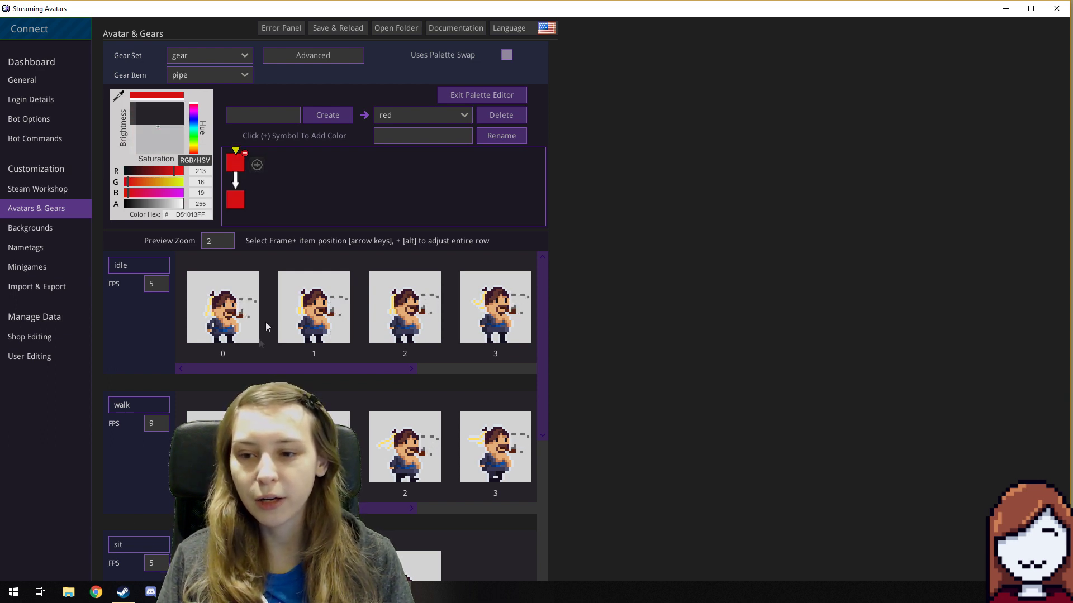
pyautogui.click(217, 333)
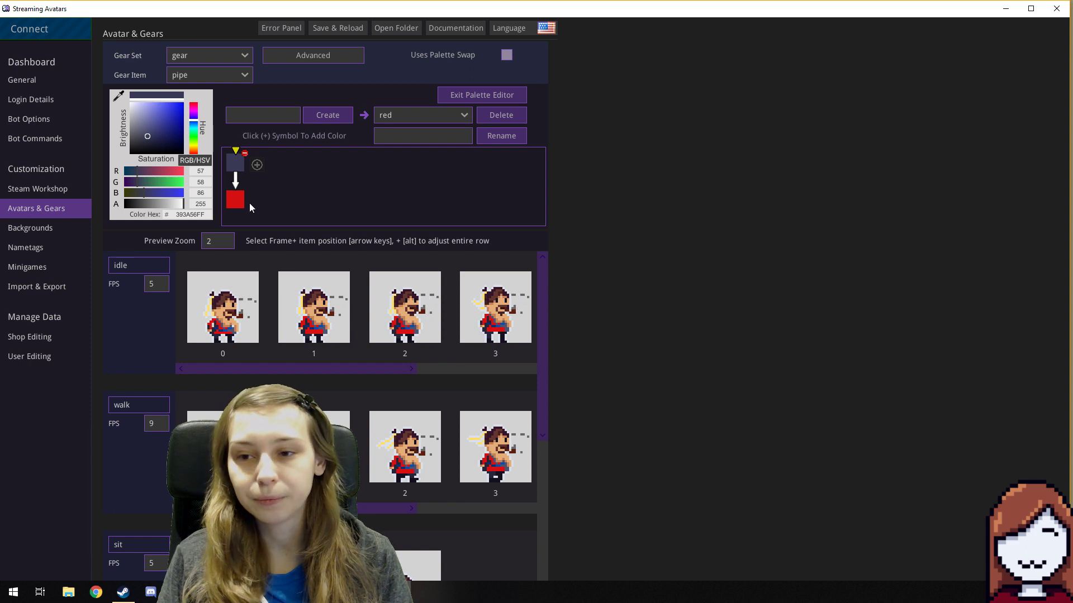
pyautogui.click(233, 200)
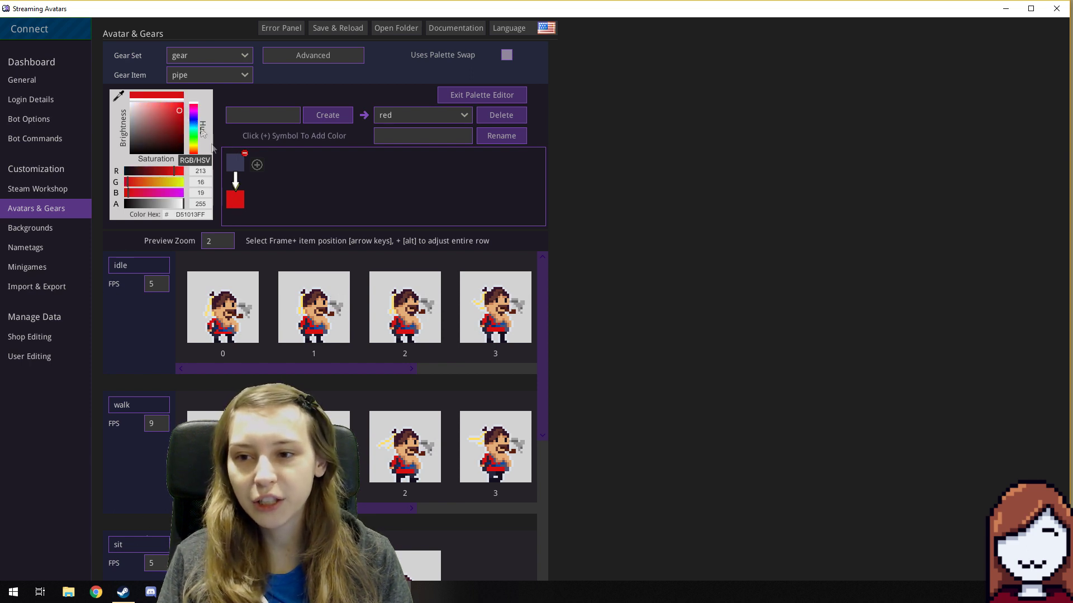
pyautogui.moveTo(177, 111); pyautogui.dragTo(180, 110)
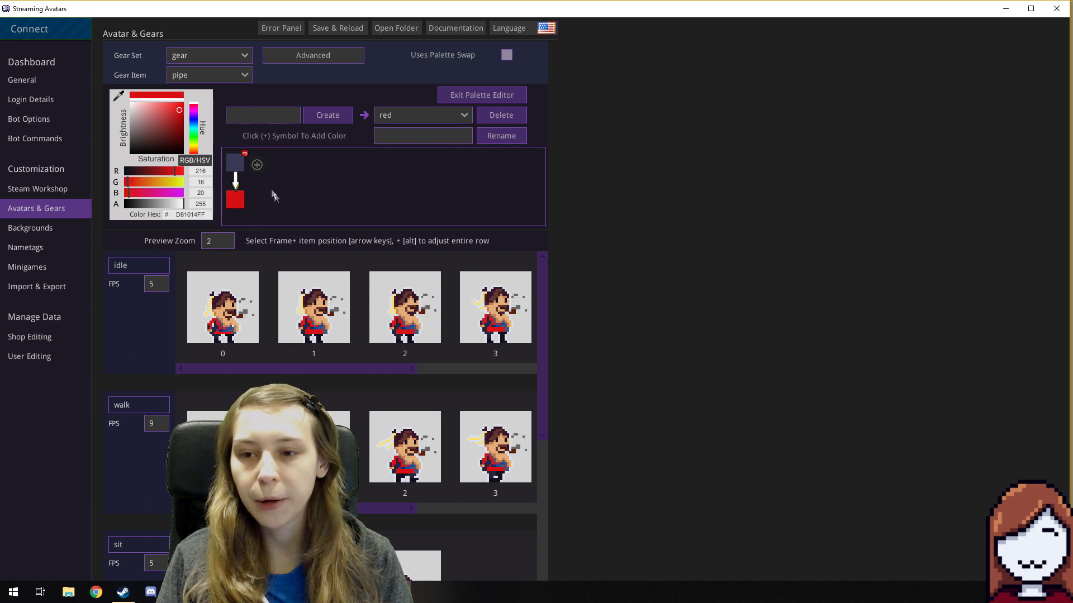
# - Add a second color swap from the clothing's dark blue, sampled in idle frame 0, to dark red 8B0002
pyautogui.click(259, 165)
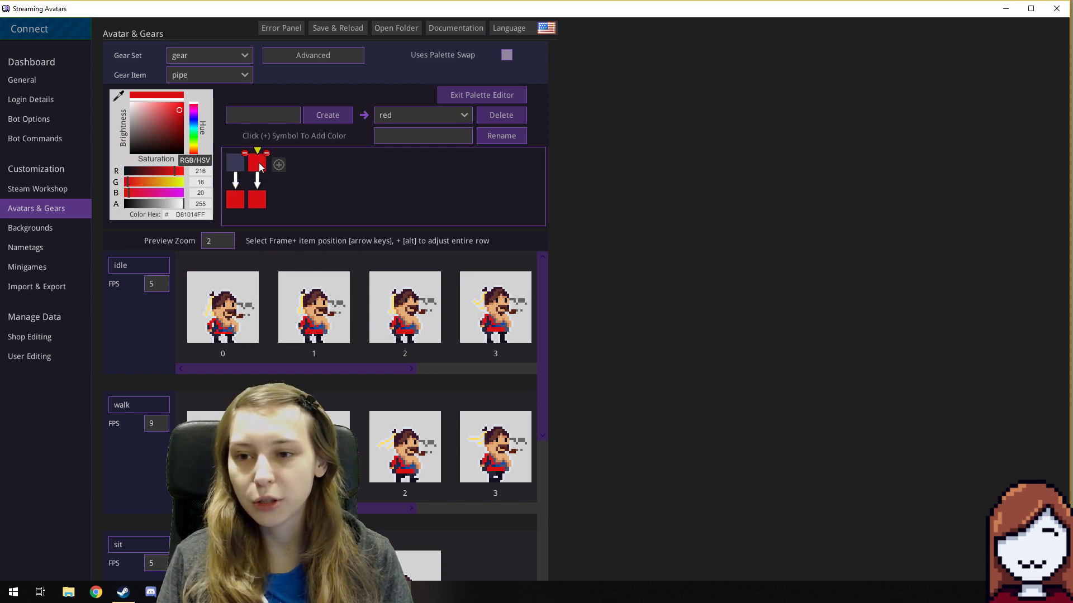
pyautogui.click(118, 96)
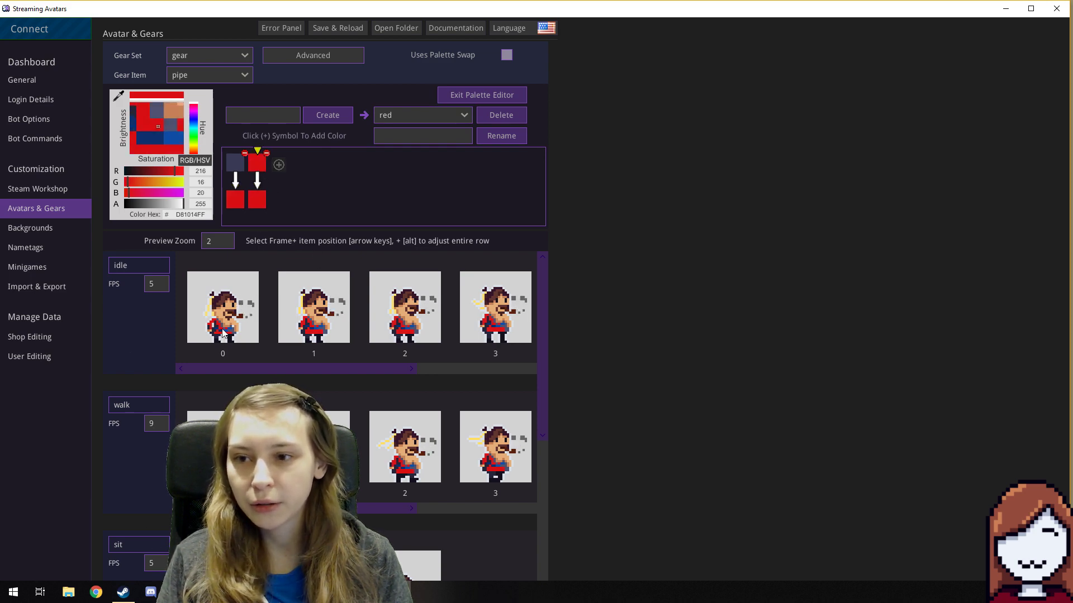
pyautogui.click(223, 334)
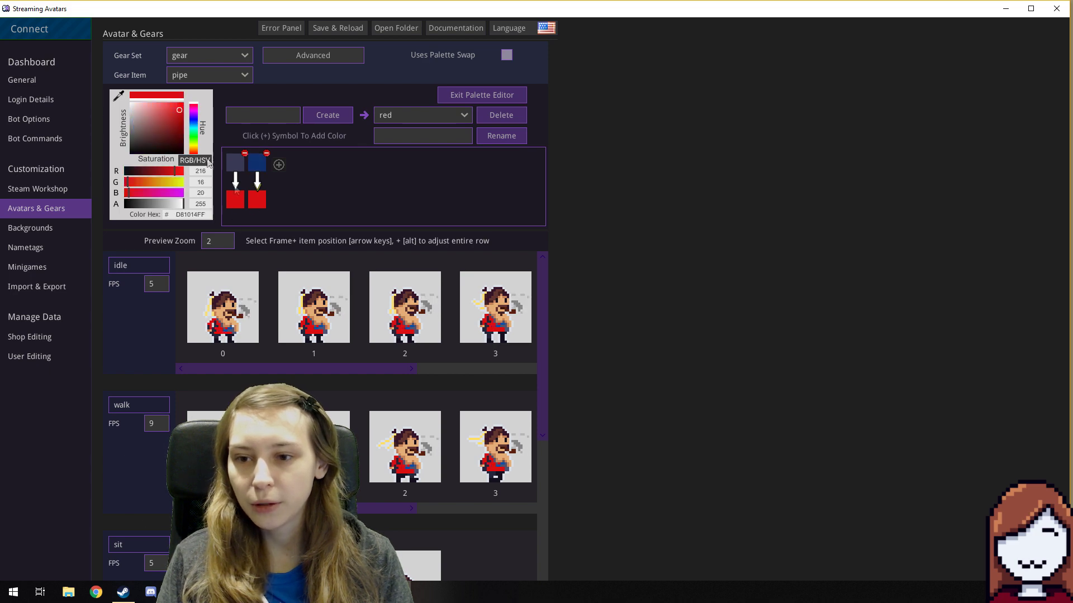
pyautogui.moveTo(179, 112); pyautogui.dragTo(185, 125)
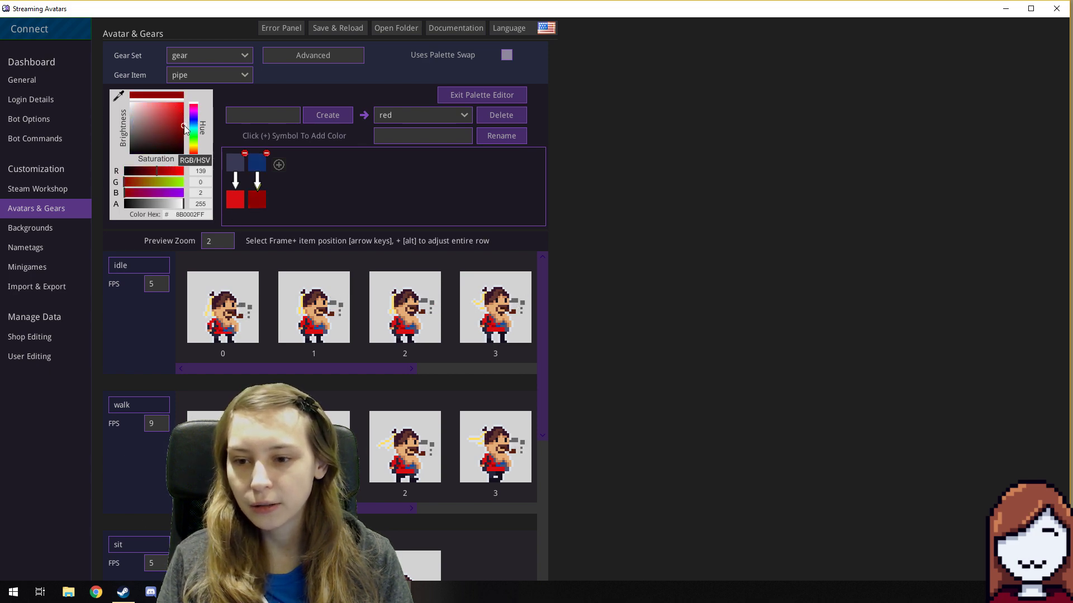
# - Add a third color swap from the grey-blue 4E5371, sampled in idle frame 0, to reddish brown 542122
pyautogui.click(279, 164)
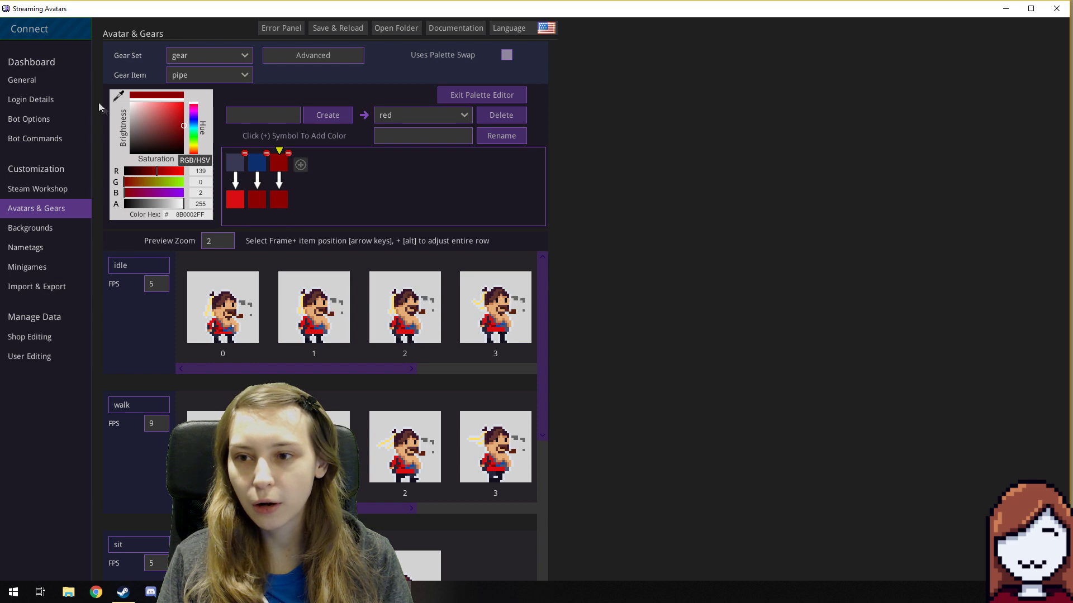
pyautogui.click(116, 96)
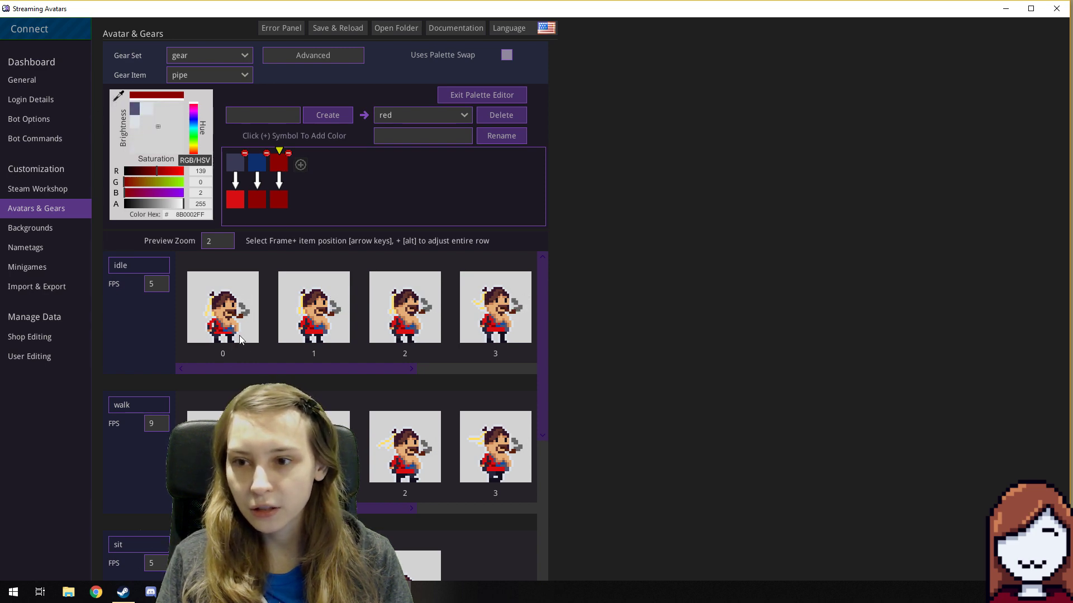
pyautogui.click(238, 333)
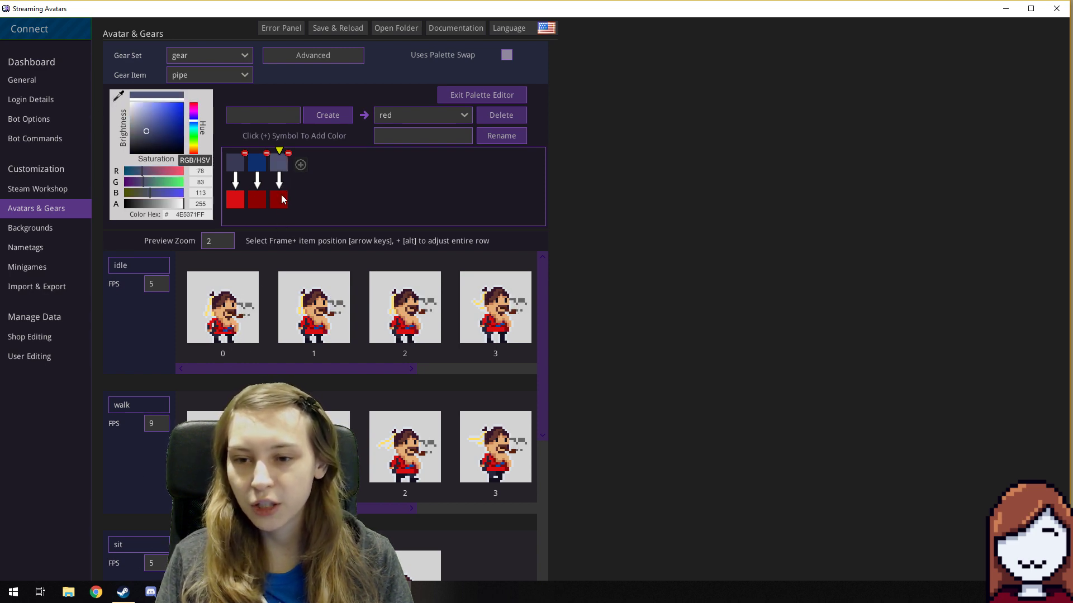
pyautogui.moveTo(151, 120); pyautogui.dragTo(165, 141)
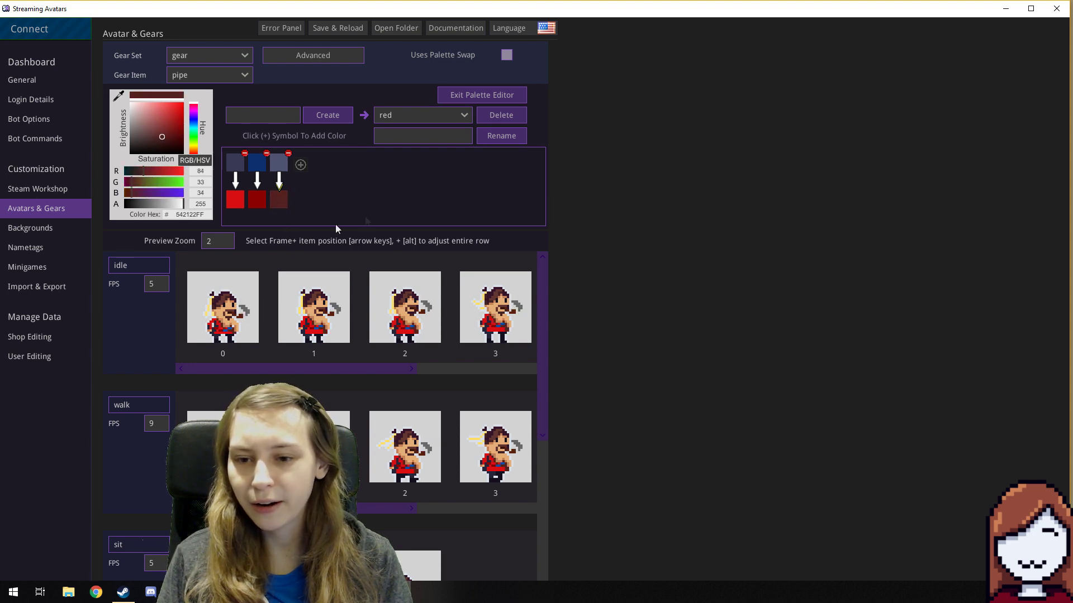
# - Add a fourth color swap from the dark navy 26243A, sampled in idle frame 1, to dark red 591011
pyautogui.click(302, 166)
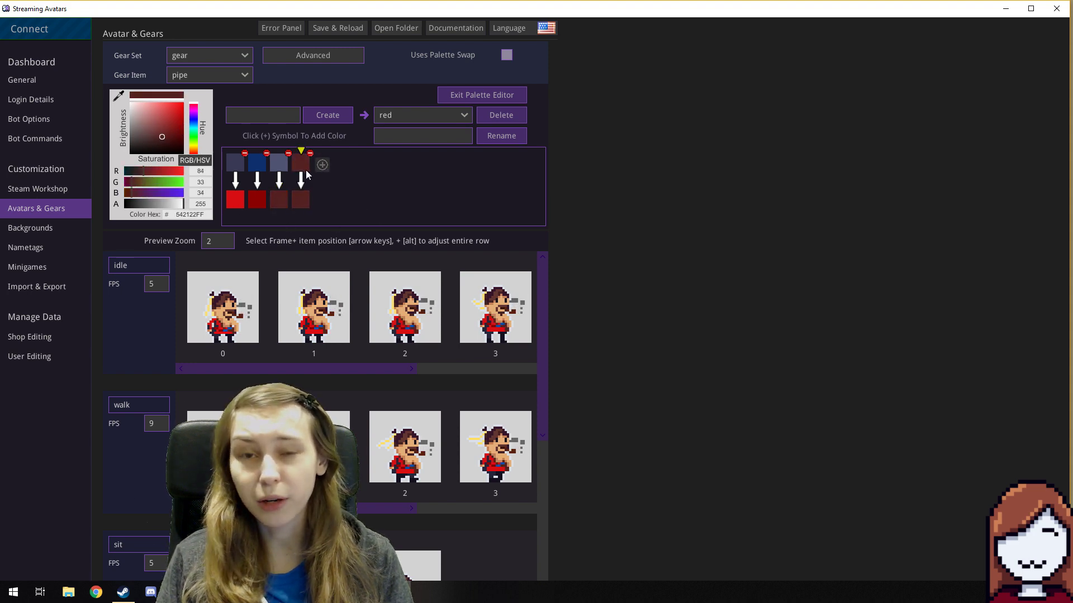
pyautogui.click(119, 96)
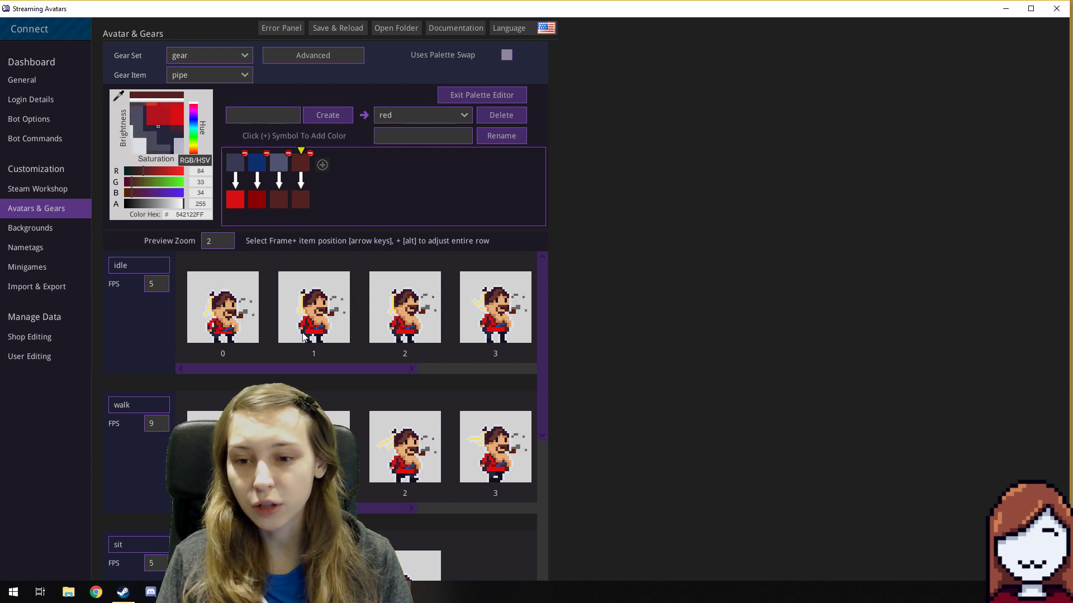
pyautogui.click(294, 186)
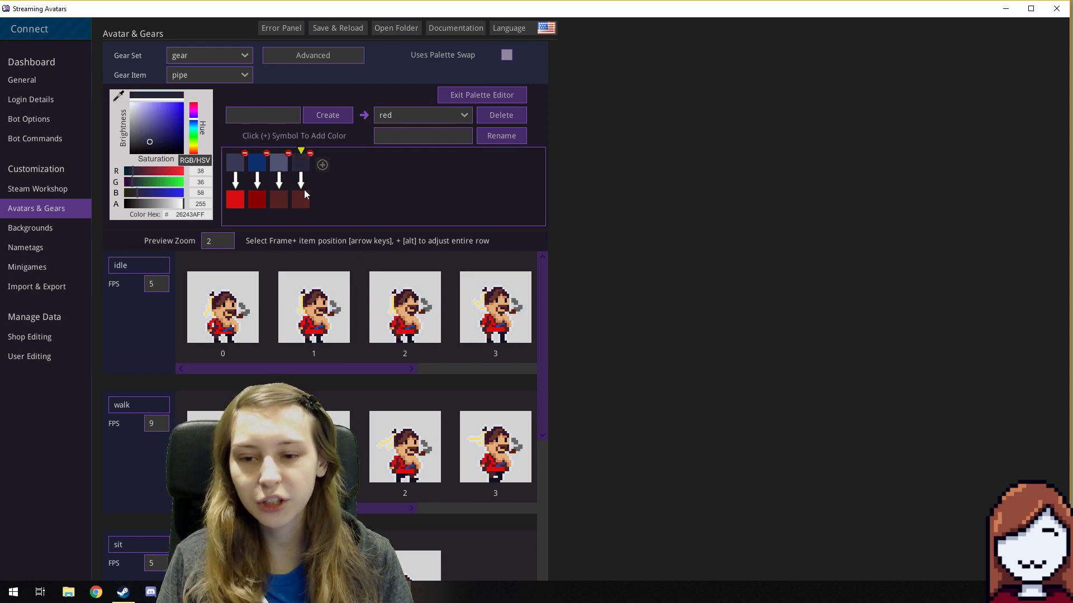
pyautogui.click(301, 197)
pyautogui.click(173, 135)
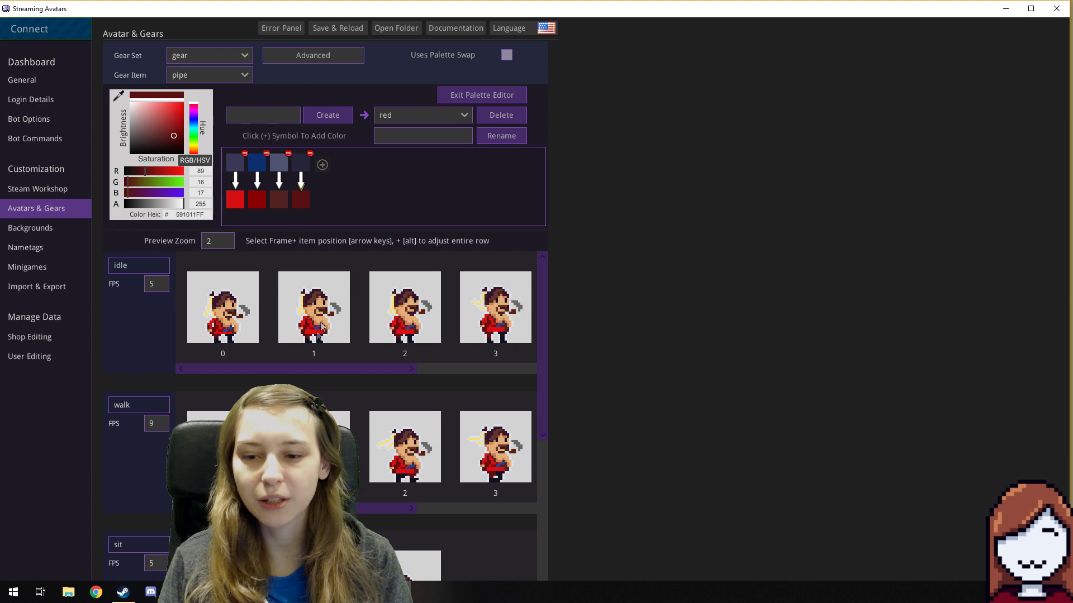
# - Sample the clothing's blue 0F4DA3 from idle frame 1 as the fourth swap's replacement color and shift its hue to red
pyautogui.click(119, 98)
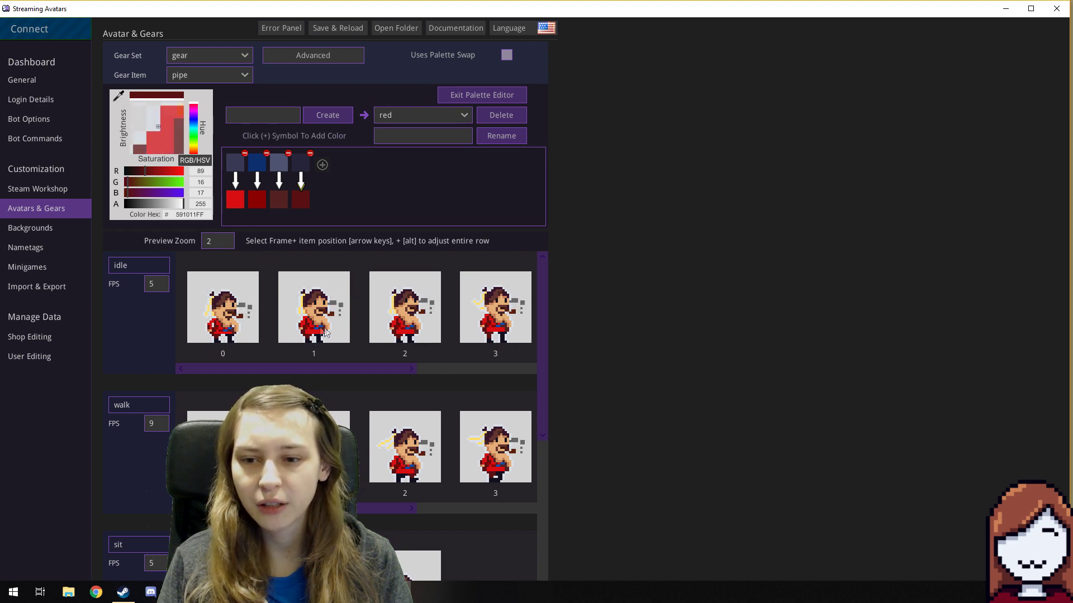
pyautogui.click(322, 332)
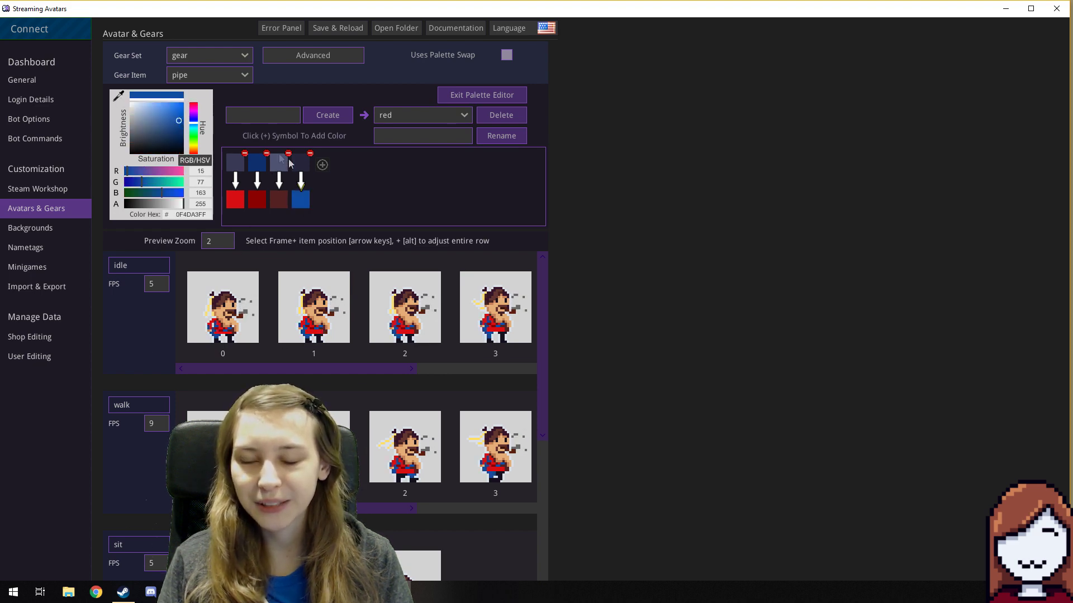
pyautogui.moveTo(193, 124); pyautogui.dragTo(199, 101)
# - Add a fifth color swap from the clothing's blue 0F4DA3, sampled in idle frame 1, to light red DB4245
pyautogui.click(322, 164)
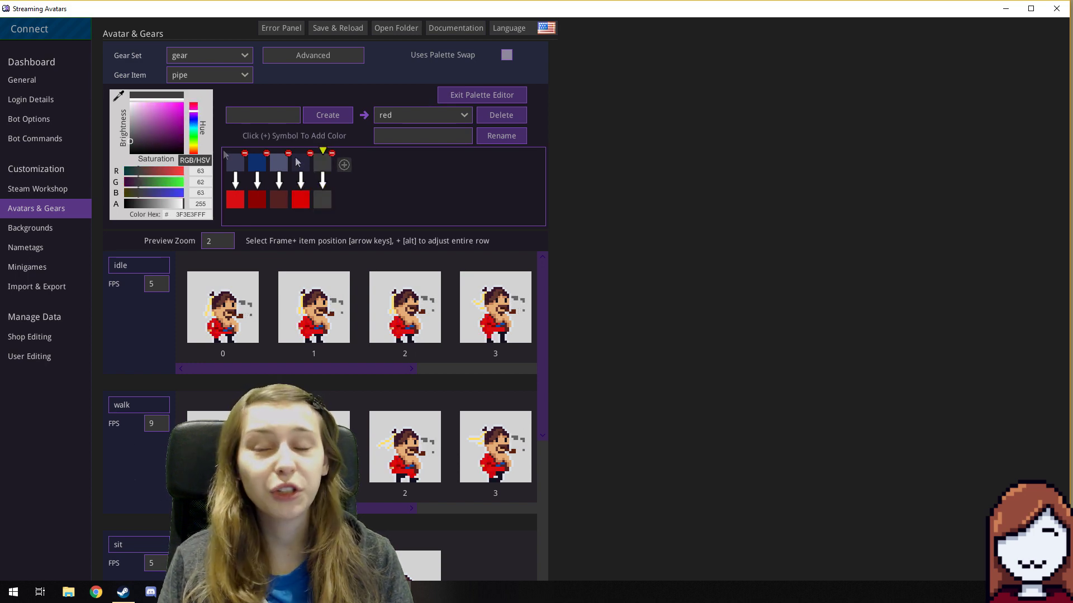
pyautogui.click(119, 95)
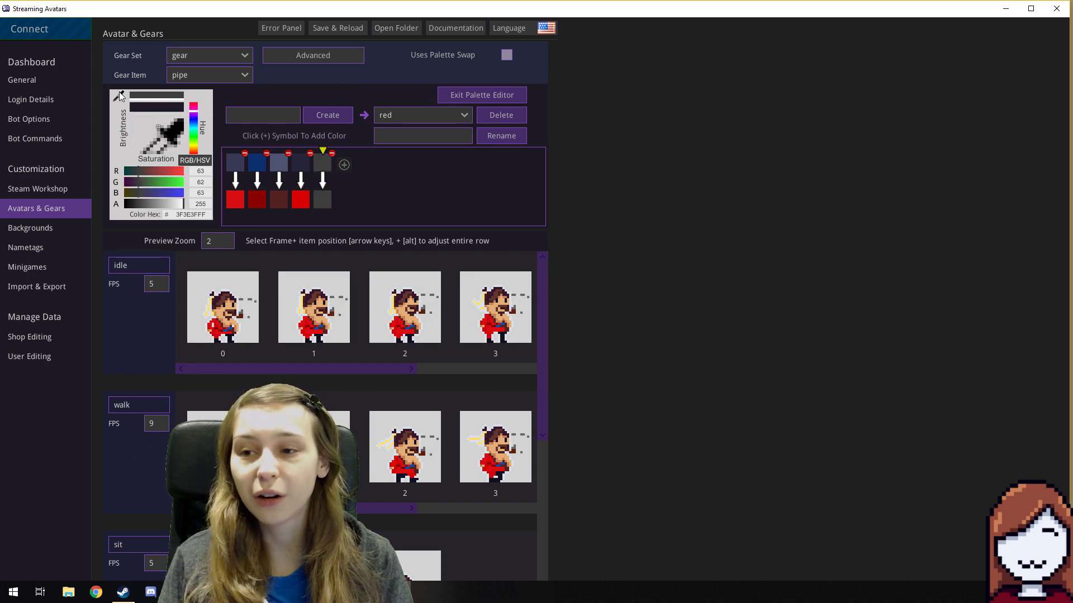
pyautogui.click(321, 331)
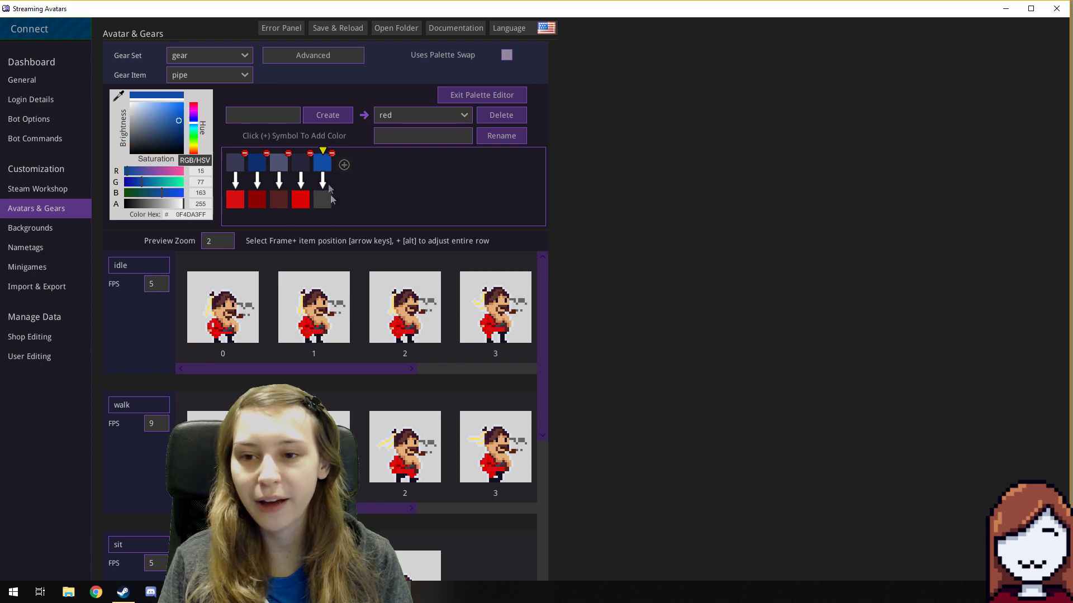
pyautogui.moveTo(195, 113); pyautogui.dragTo(193, 105)
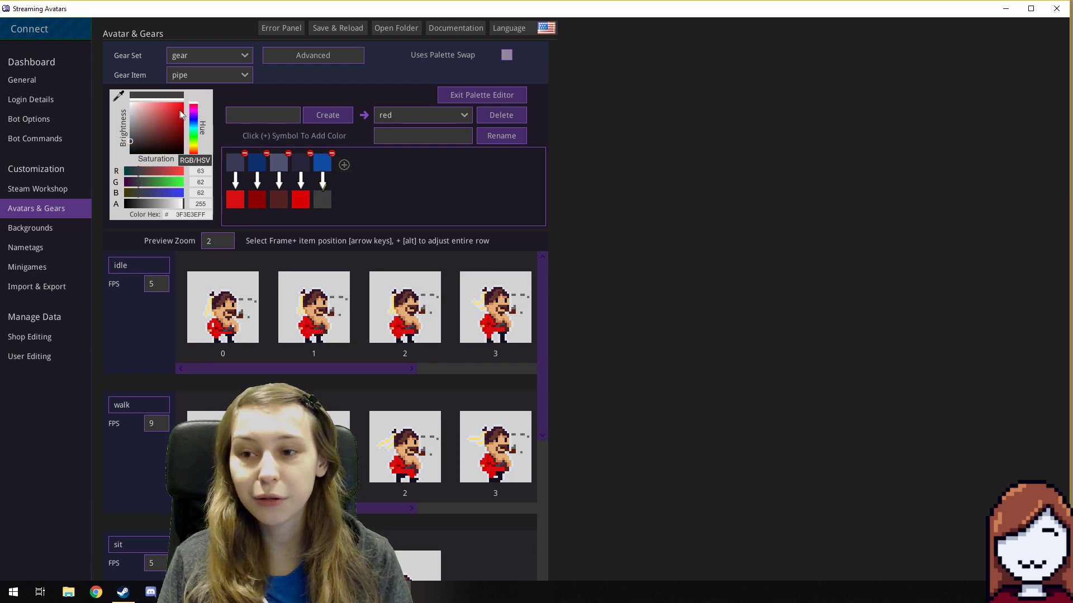
pyautogui.click(168, 111)
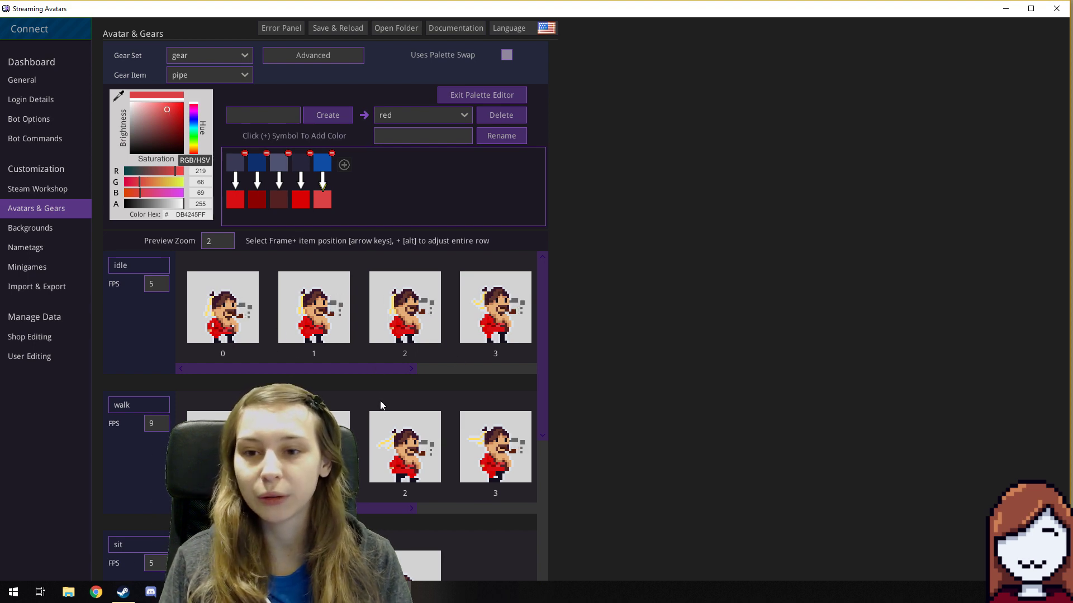
# - Compare the avatar's original colors with the recolor by switching the palette to none and back to red
pyautogui.click(405, 117)
pyautogui.click(409, 131)
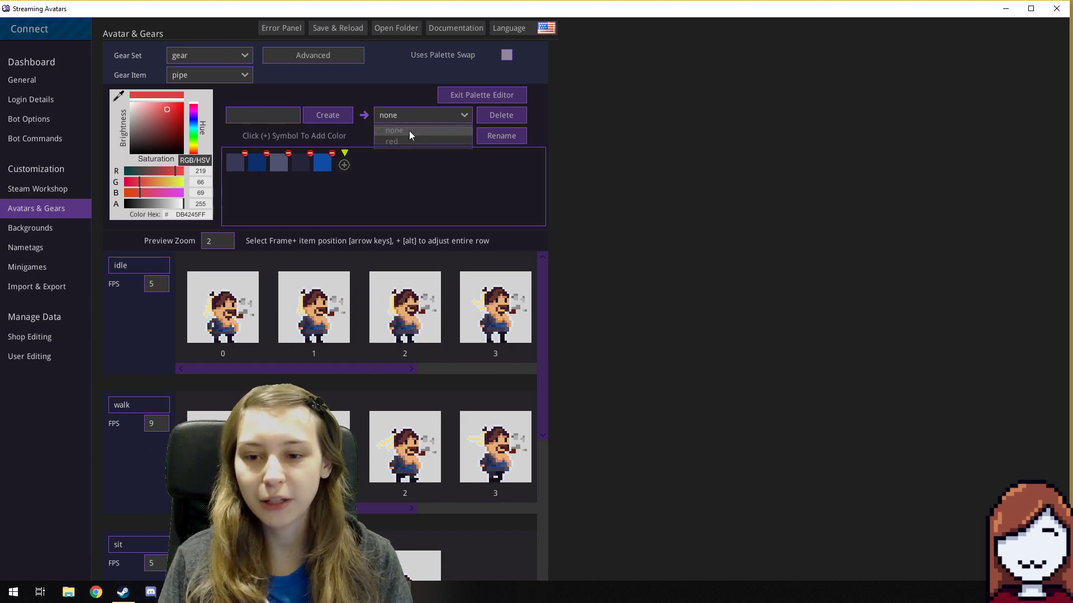
pyautogui.click(402, 114)
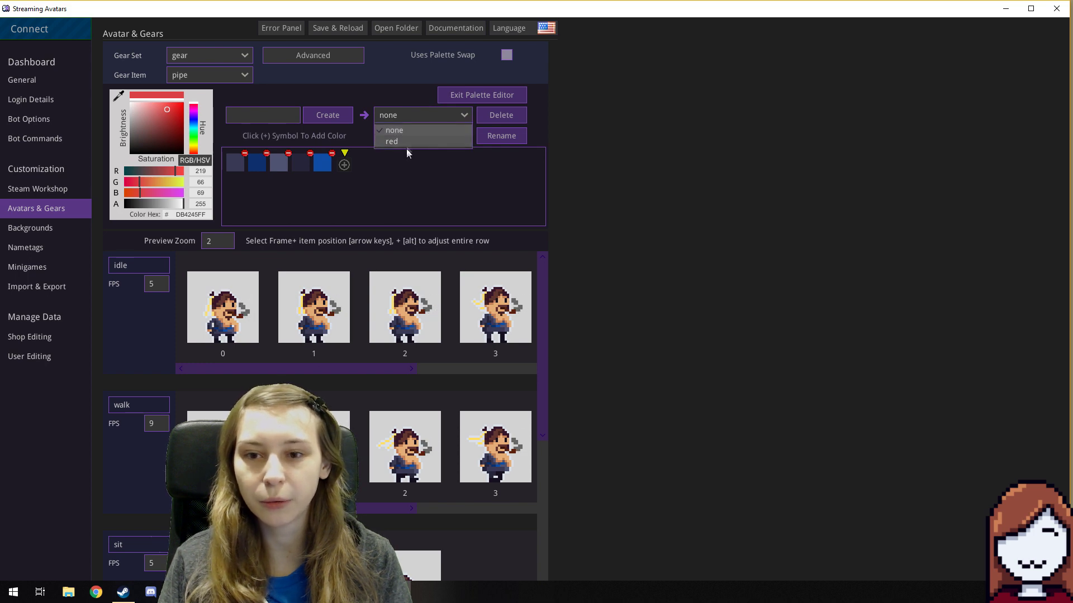
pyautogui.click(406, 144)
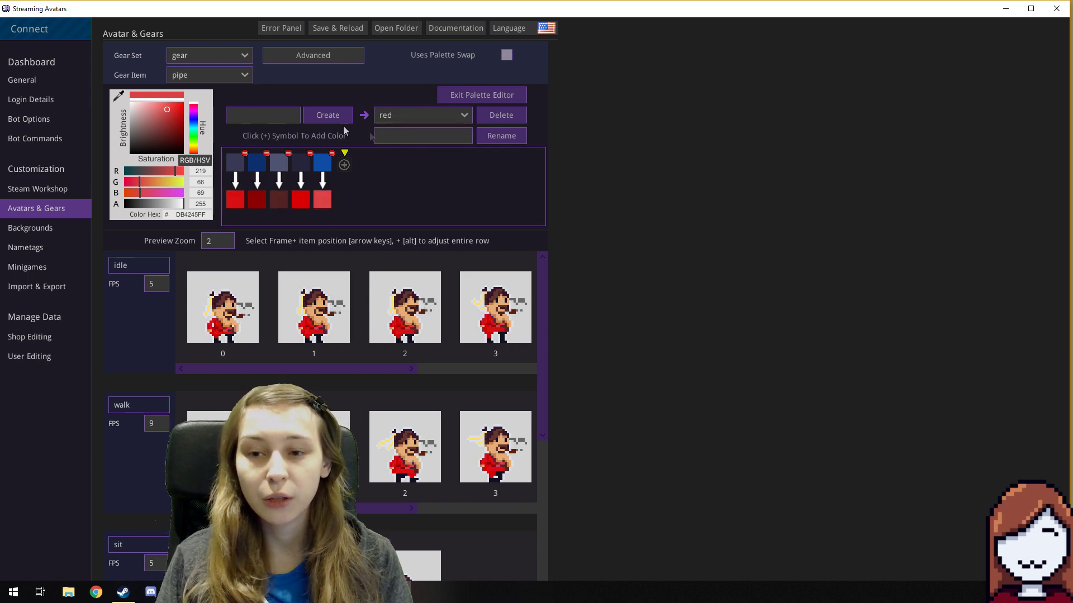
# - Create a new color palette named yellow
pyautogui.click(273, 116)
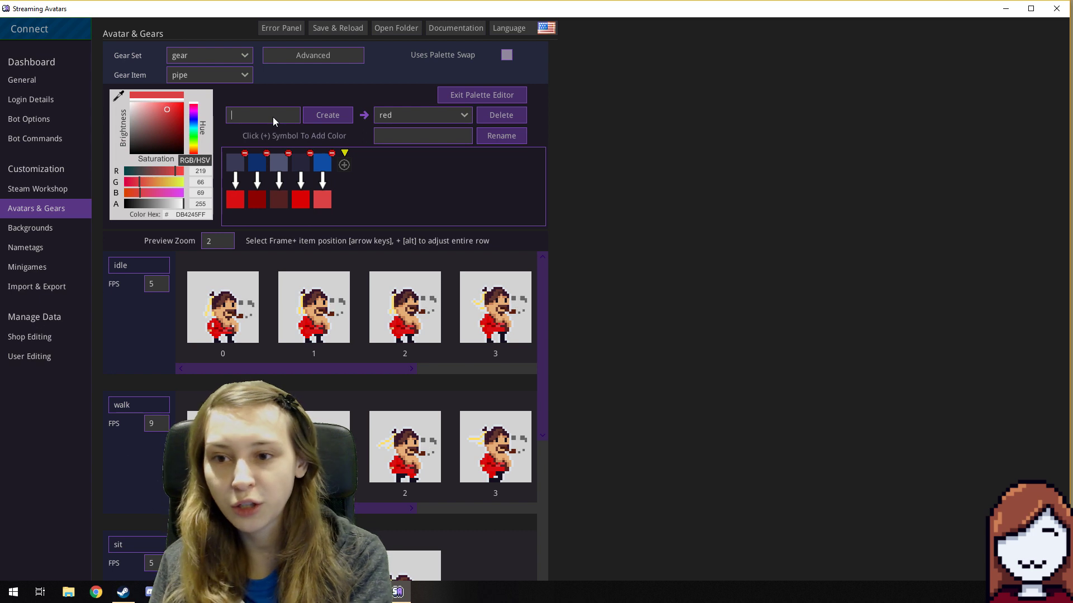
pyautogui.write('yellow')
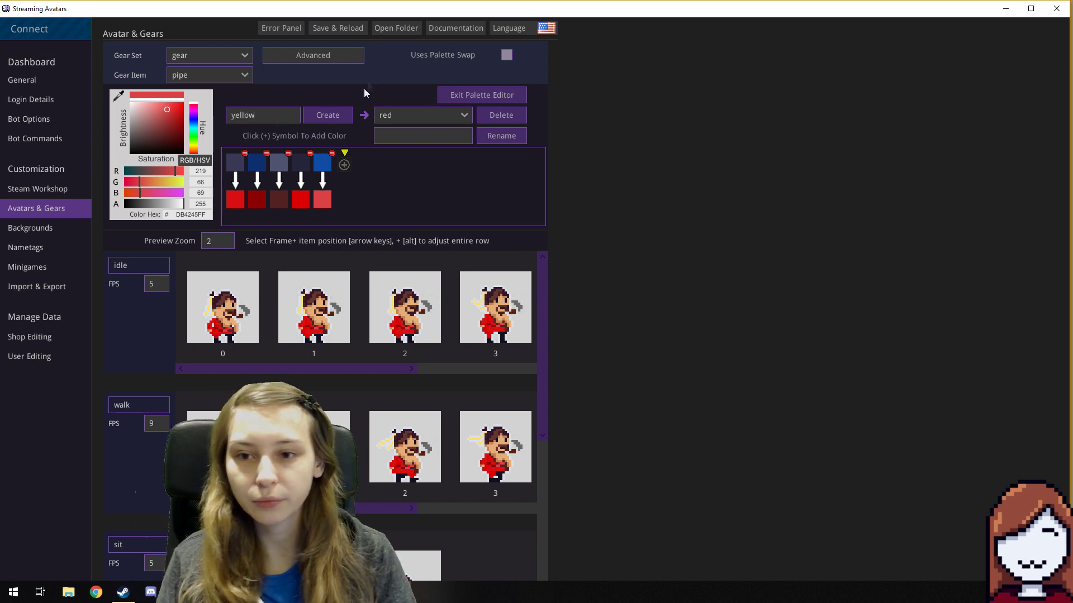
pyautogui.click(328, 116)
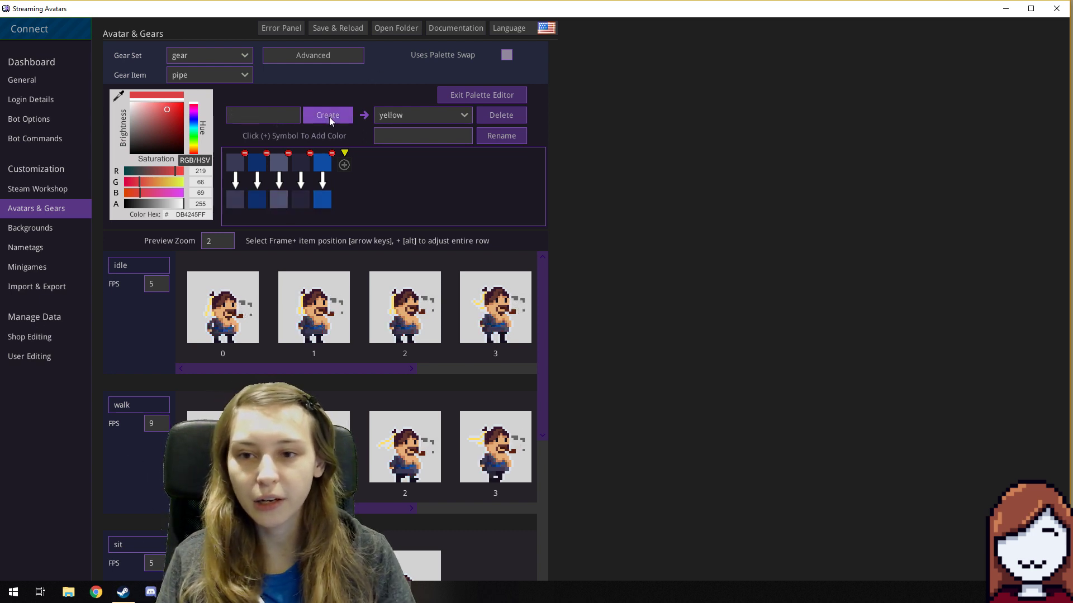
# - Recolor the yellow palette's first three replacement colors to a light olive, a saturated dark yellow and a muted grayish yellow
pyautogui.click(236, 197)
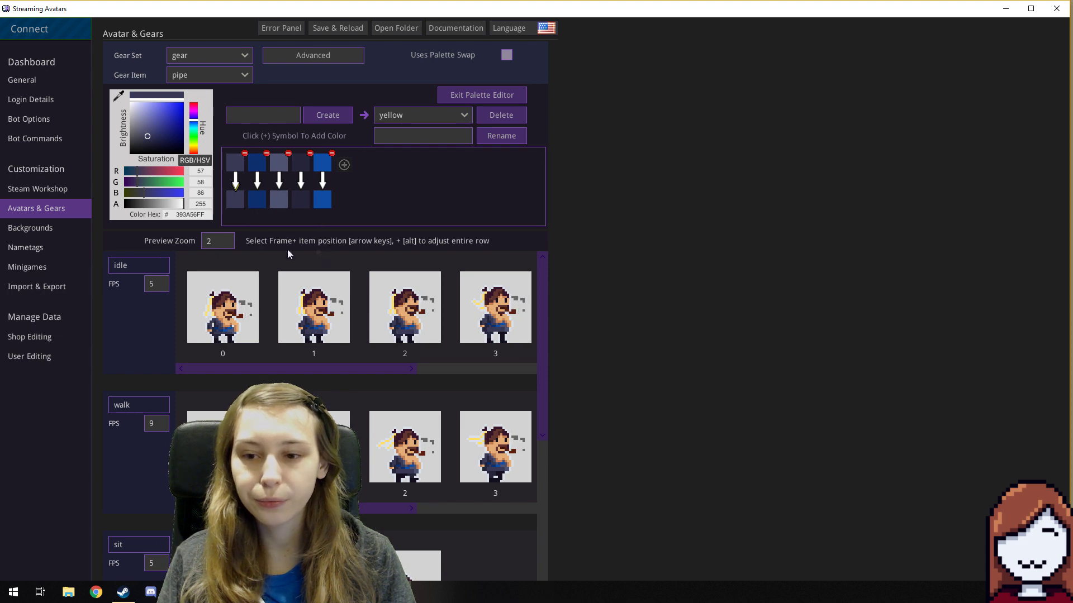
pyautogui.click(196, 141)
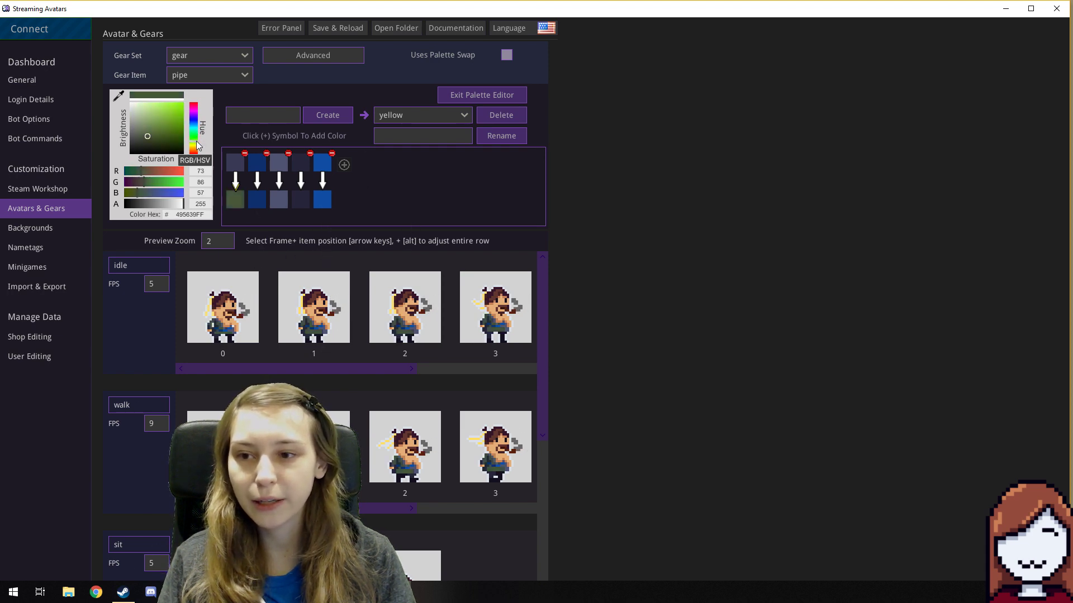
pyautogui.moveTo(196, 140); pyautogui.dragTo(196, 144)
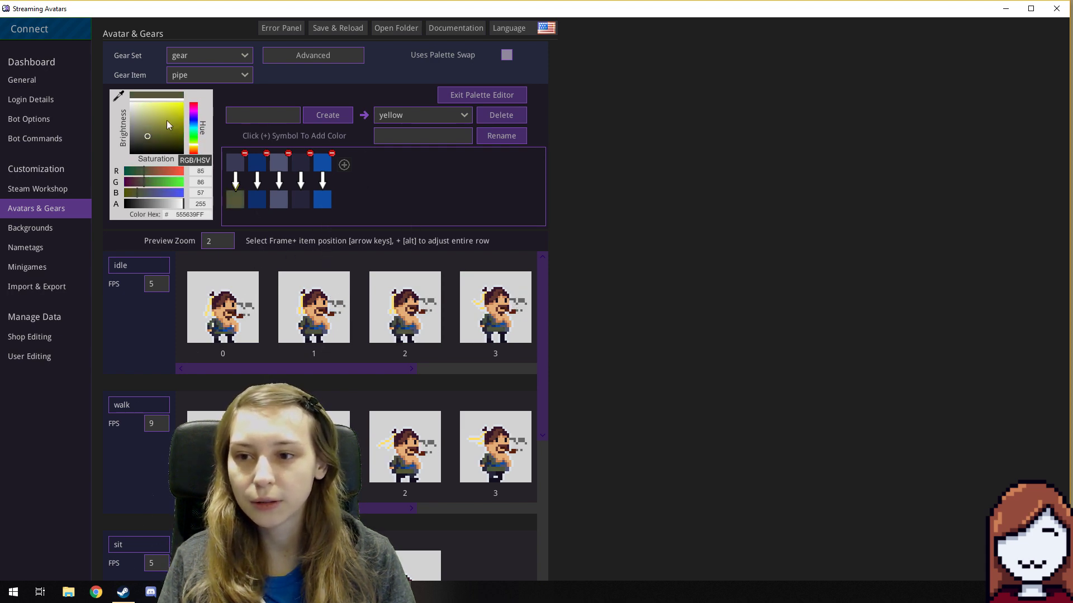
pyautogui.moveTo(163, 113)
pyautogui.mouseDown()
pyautogui.moveTo(148, 141)
pyautogui.moveTo(157, 131)
pyautogui.moveTo(194, 145)
pyautogui.mouseUp()
pyautogui.click(257, 200)
pyautogui.click(279, 199)
# - Shift the hues of the yellow palette's last two replacement colors, making the fourth dark olive 3A3624 and the fifth golden A3800E
pyautogui.click(307, 202)
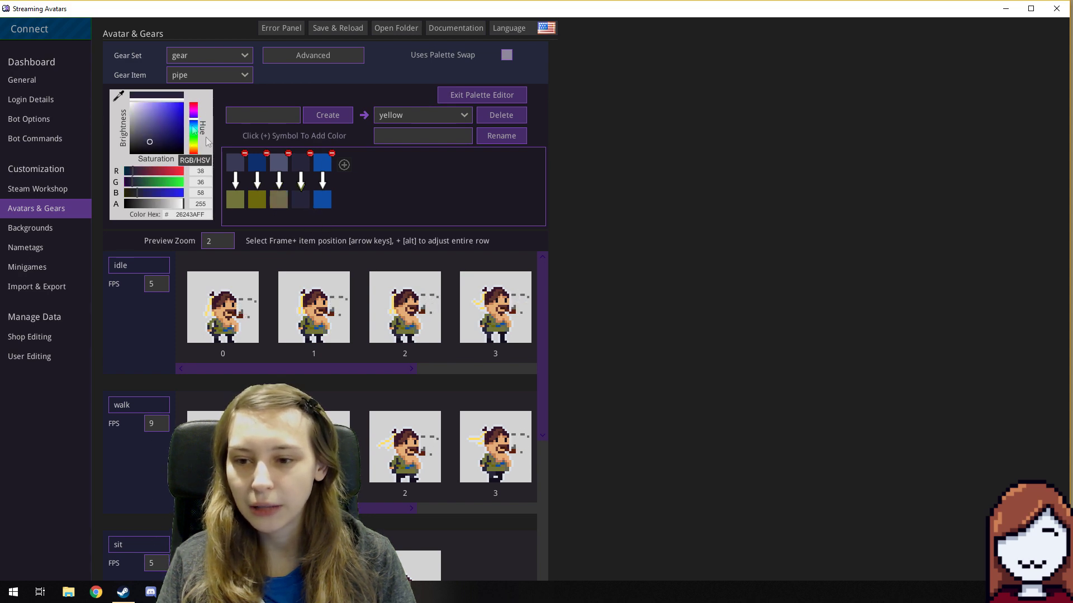
pyautogui.moveTo(191, 128); pyautogui.dragTo(195, 145)
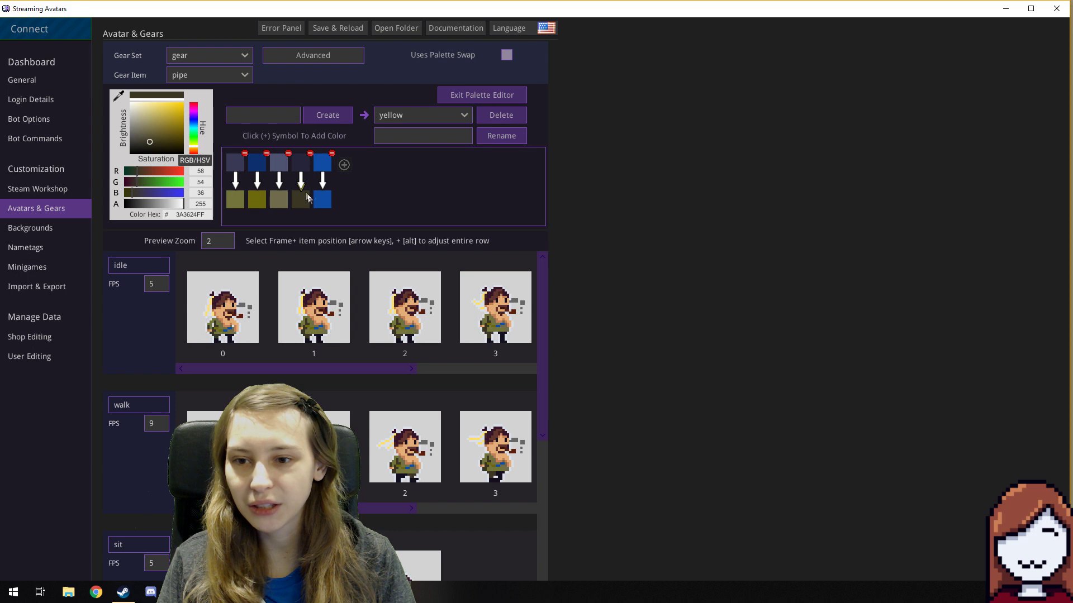
pyautogui.click(323, 200)
pyautogui.click(193, 151)
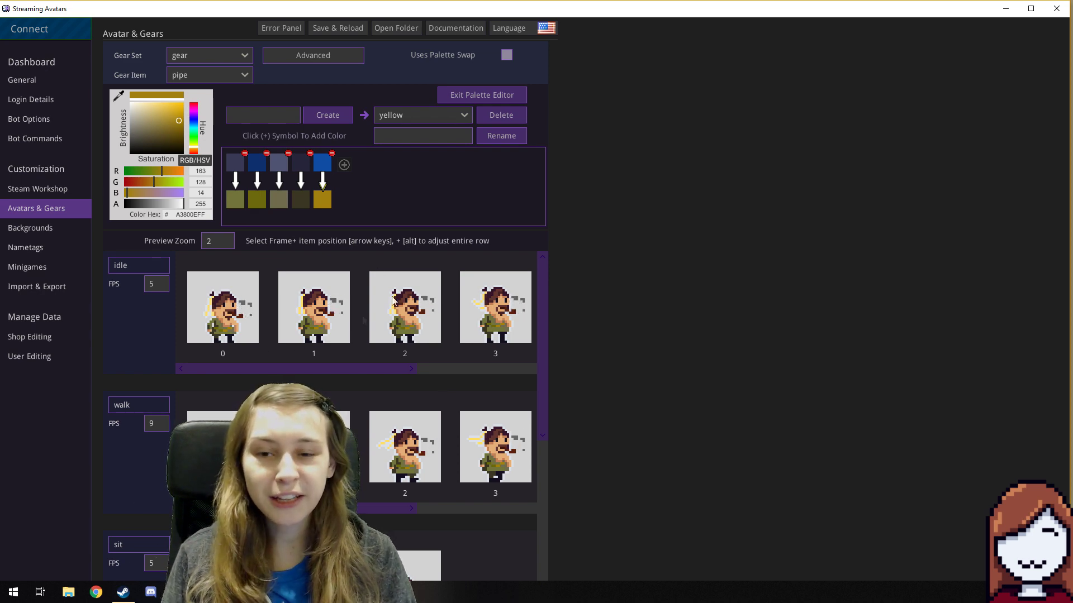
# - Compare the avatar's recolors by switching the palette to red, none, red again and back to yellow
pyautogui.click(455, 113)
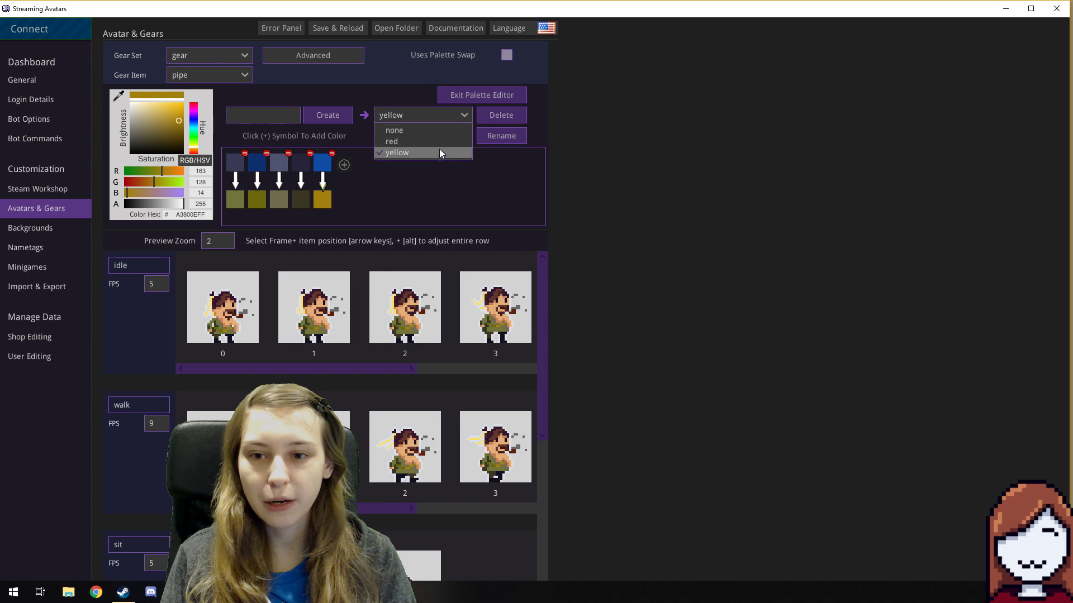
pyautogui.click(439, 146)
pyautogui.click(438, 115)
pyautogui.click(437, 127)
pyautogui.click(441, 115)
pyautogui.click(437, 144)
pyautogui.click(426, 119)
pyautogui.click(425, 161)
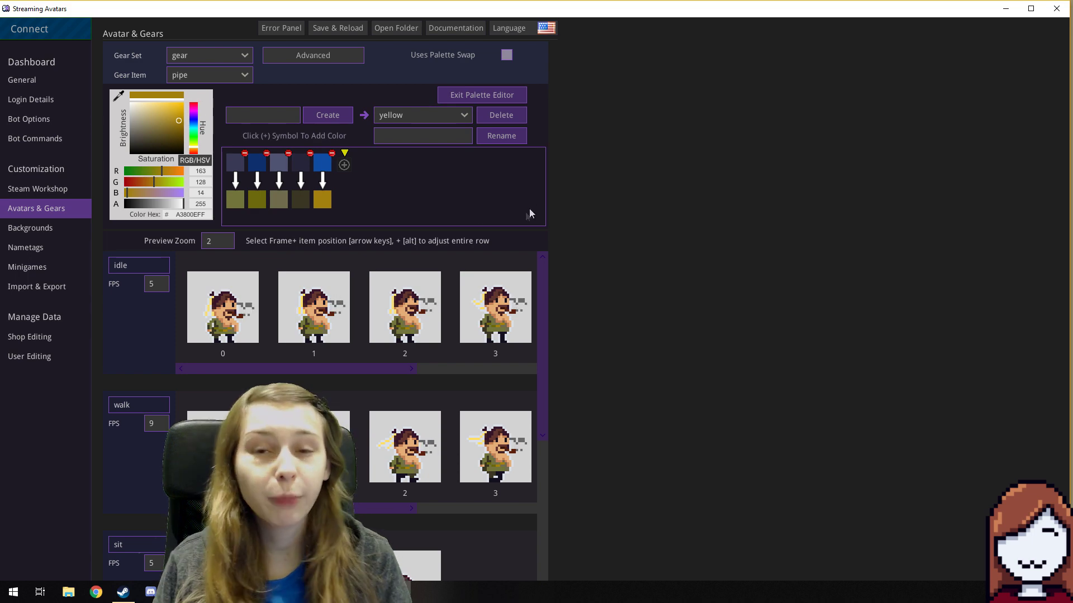
# - Preview the avatar's original colors with the palette set to none, followed by the yellow and red palettes
pyautogui.click(467, 115)
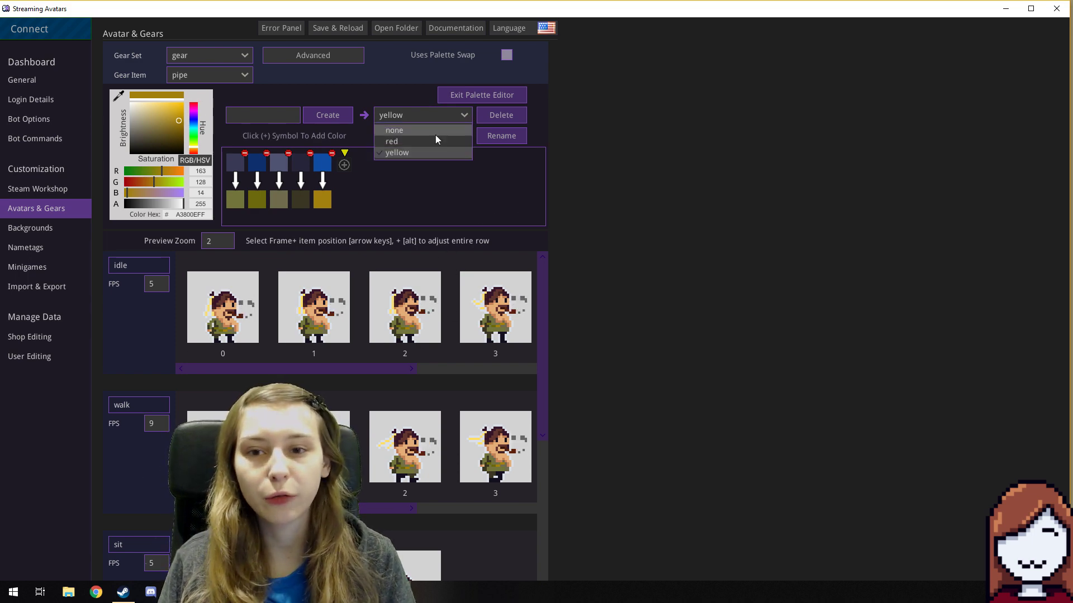
pyautogui.click(434, 128)
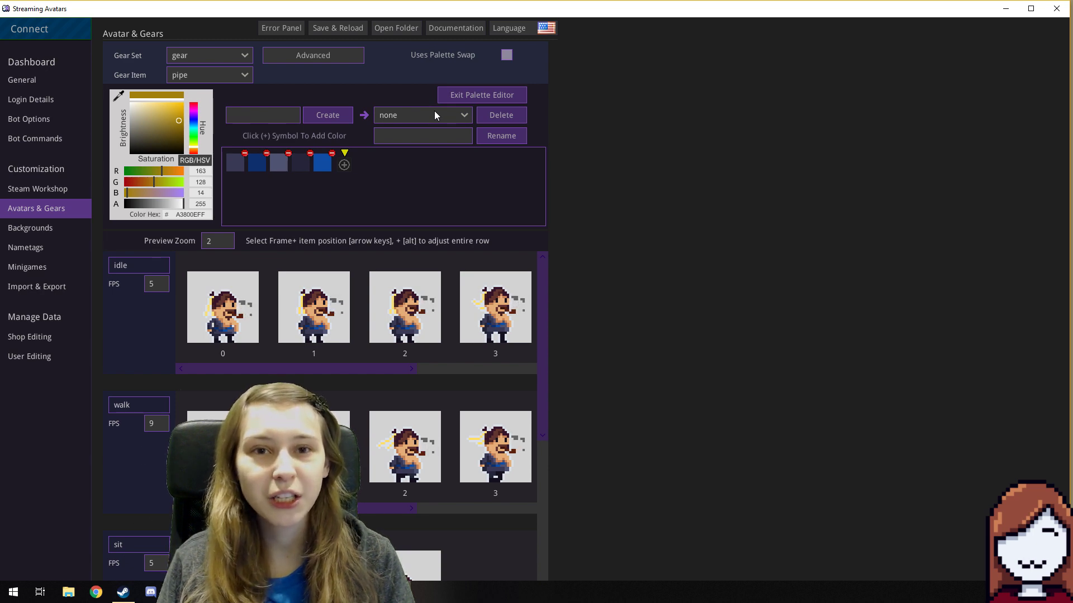
pyautogui.click(388, 114)
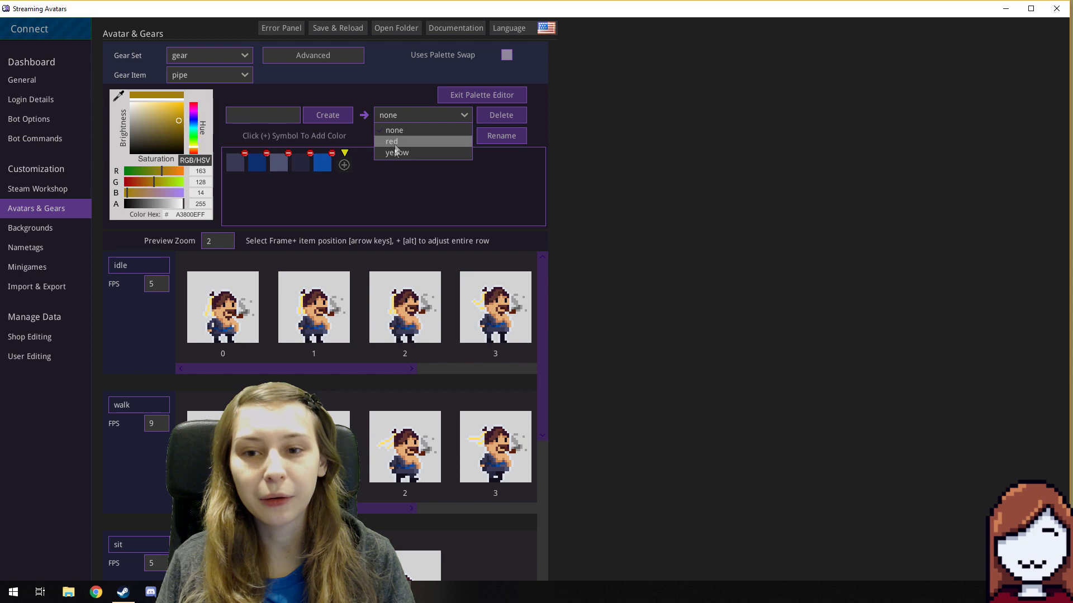
pyautogui.click(398, 153)
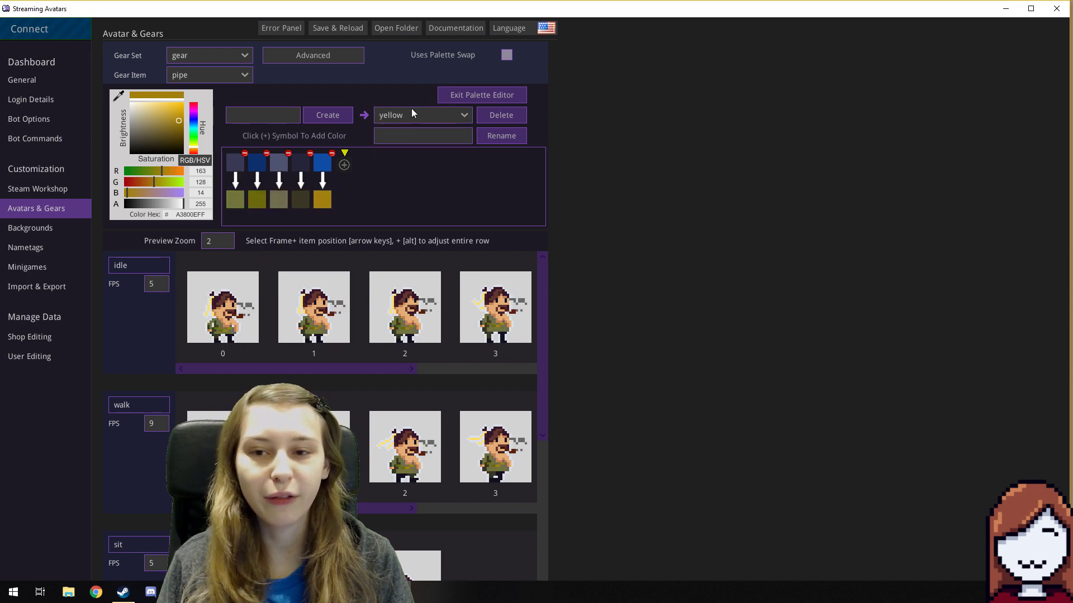
pyautogui.click(411, 110)
pyautogui.click(402, 143)
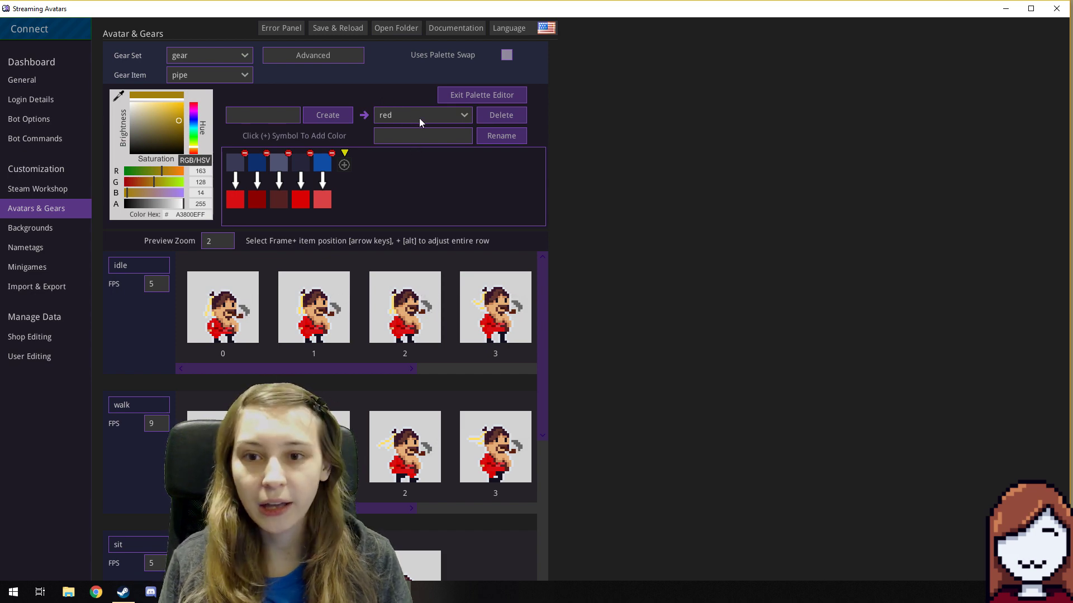
pyautogui.click(419, 119)
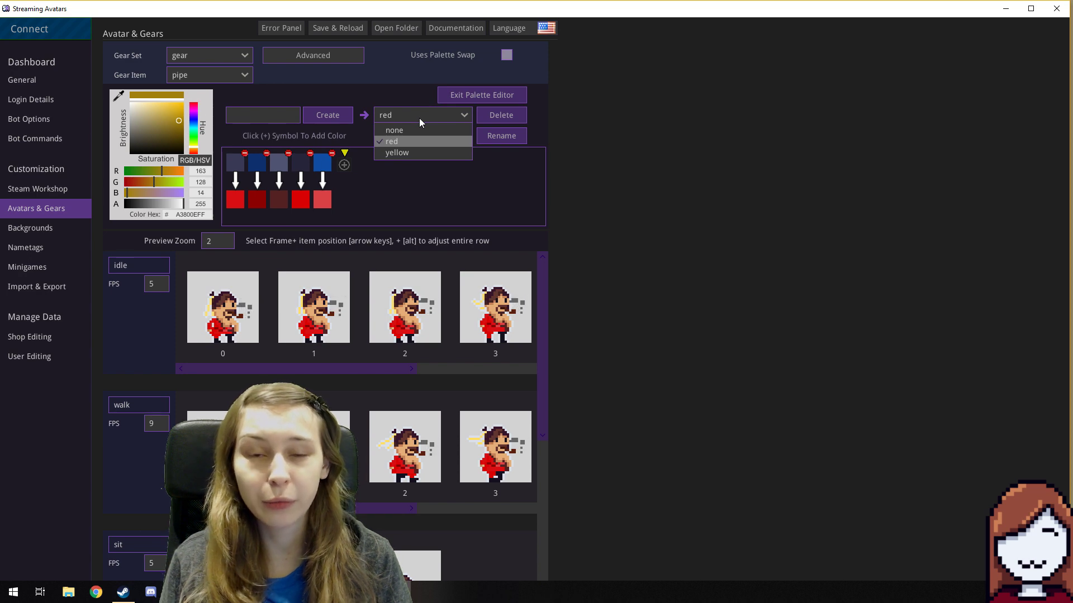
pyautogui.click(419, 119)
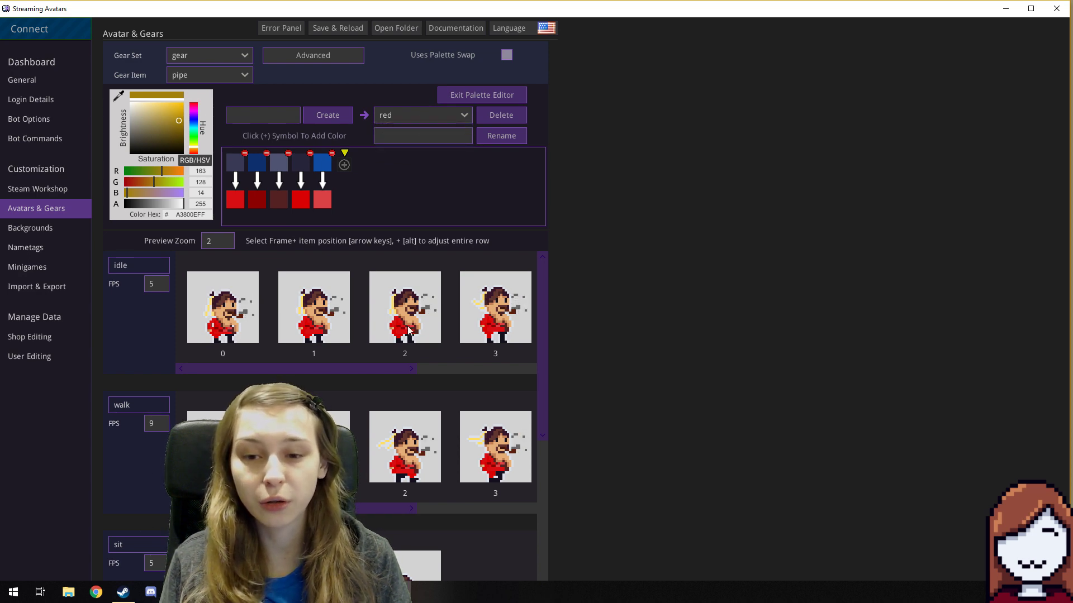